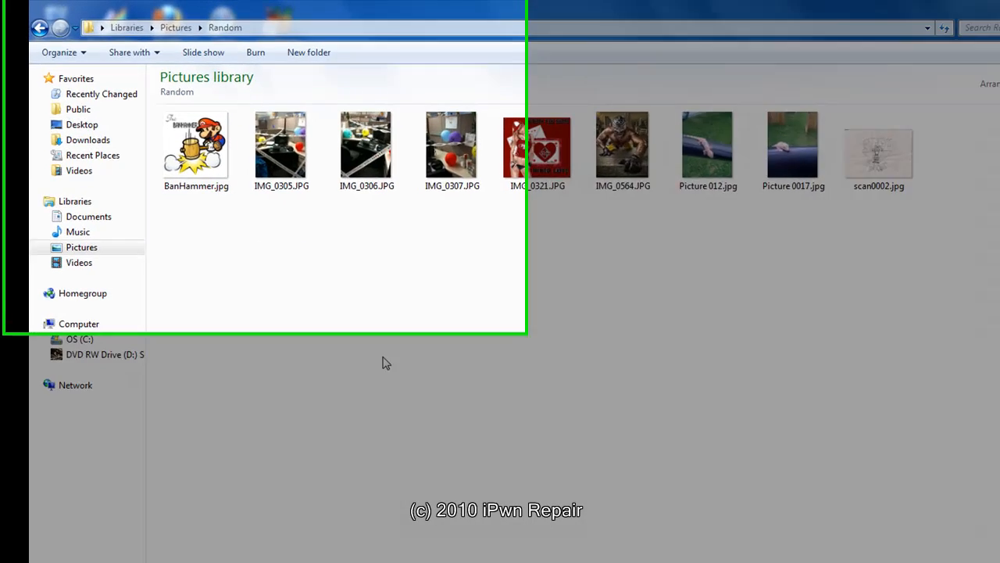
Reach the View settings of Folder Options via Organize > Folder and search options
click(117, 88)
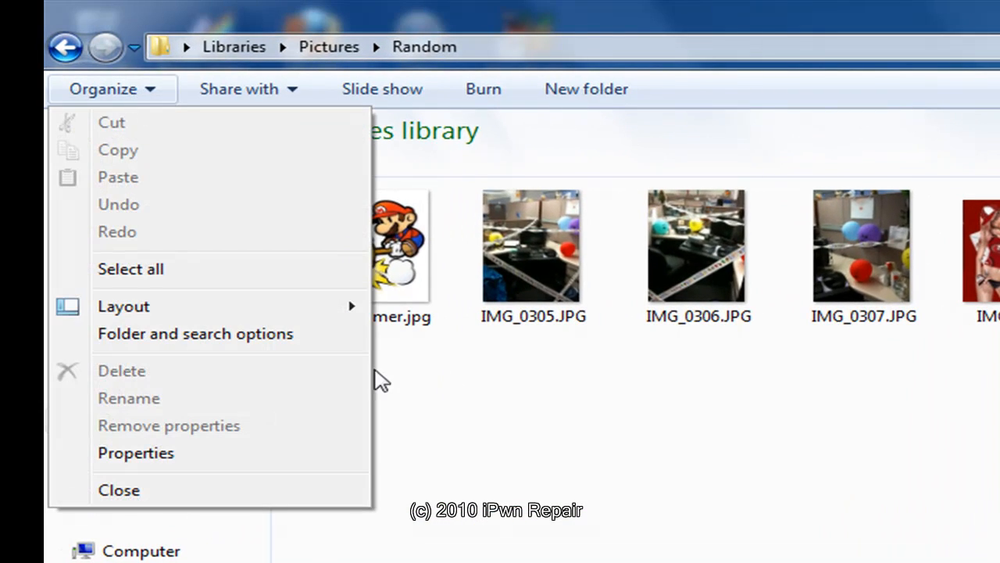
click(274, 334)
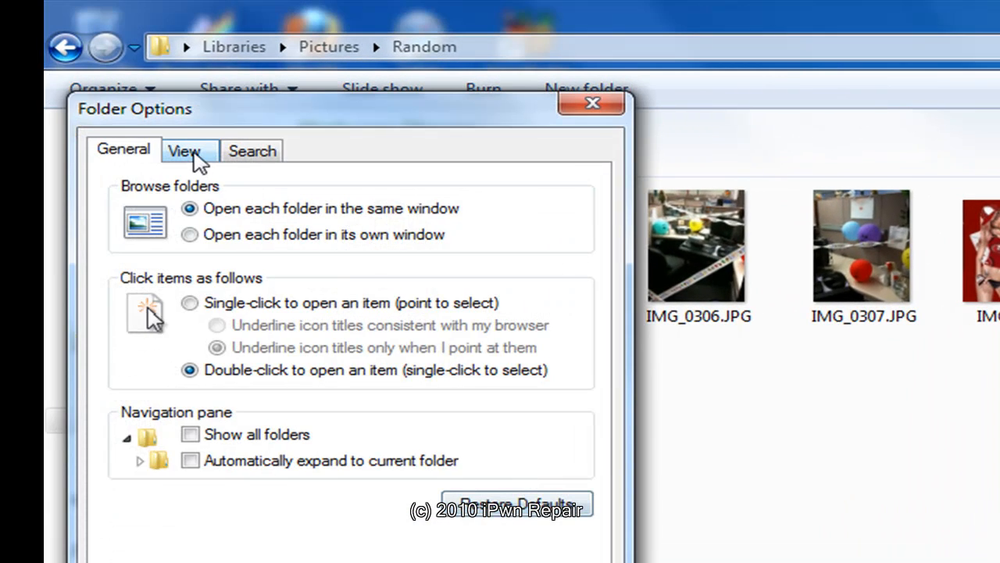
click(185, 151)
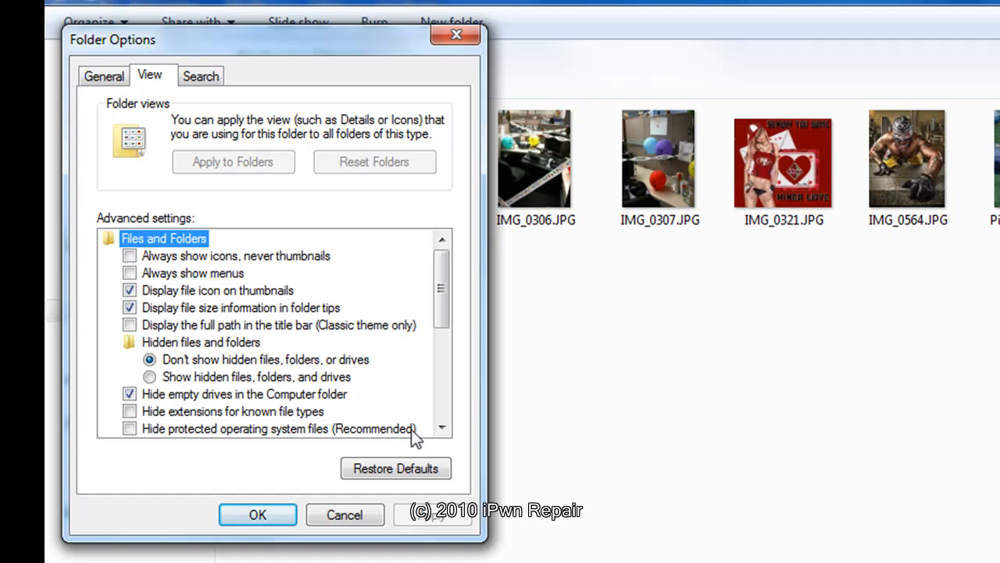
Rename IMG_0307.JPG to IMG_0307.png and confirm the extension-change warning with Yes
click(457, 34)
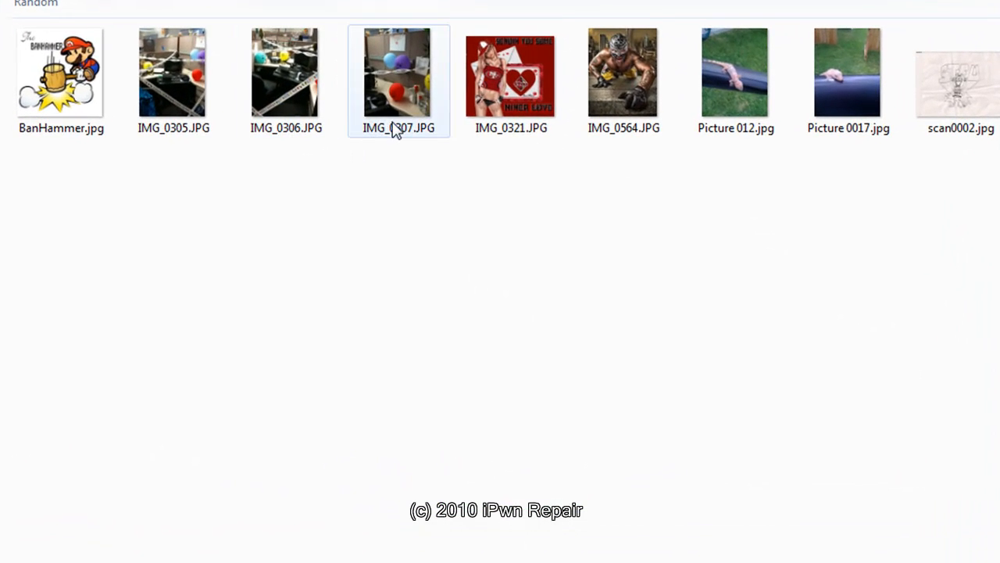
click(396, 131)
right_click(395, 126)
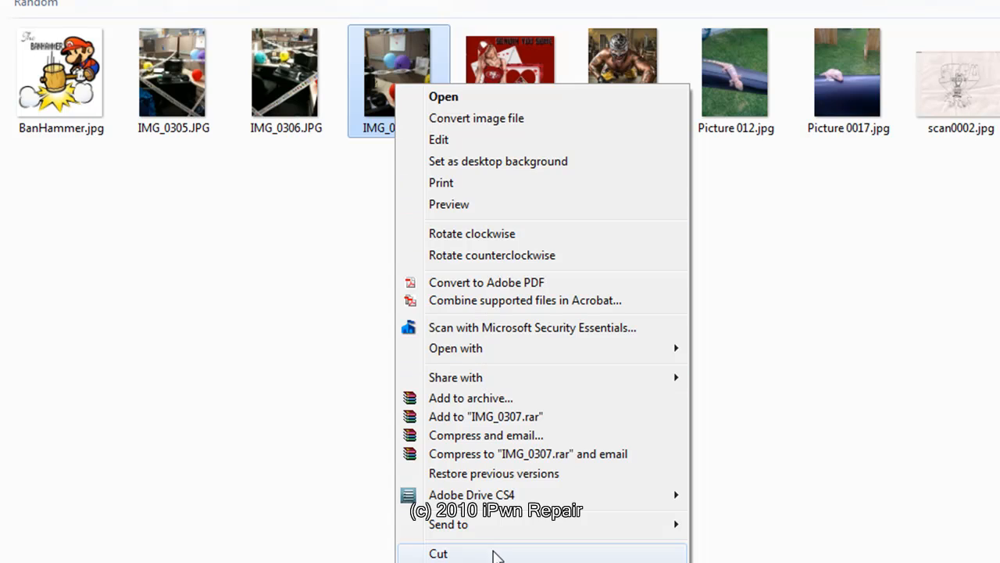
key(F2)
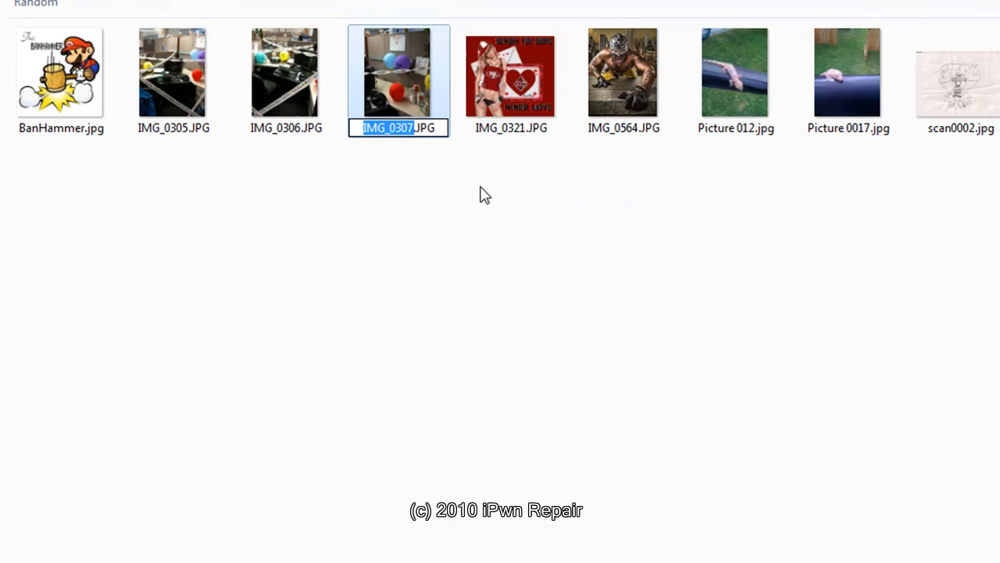
click(440, 128)
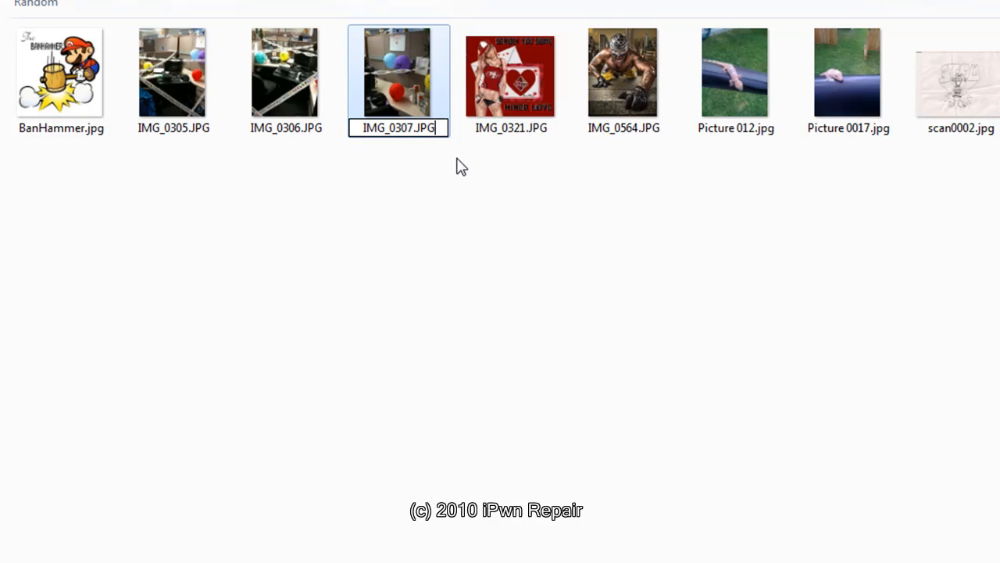
key(BackSpace)
key(BackSpace)
key(BackSpace)
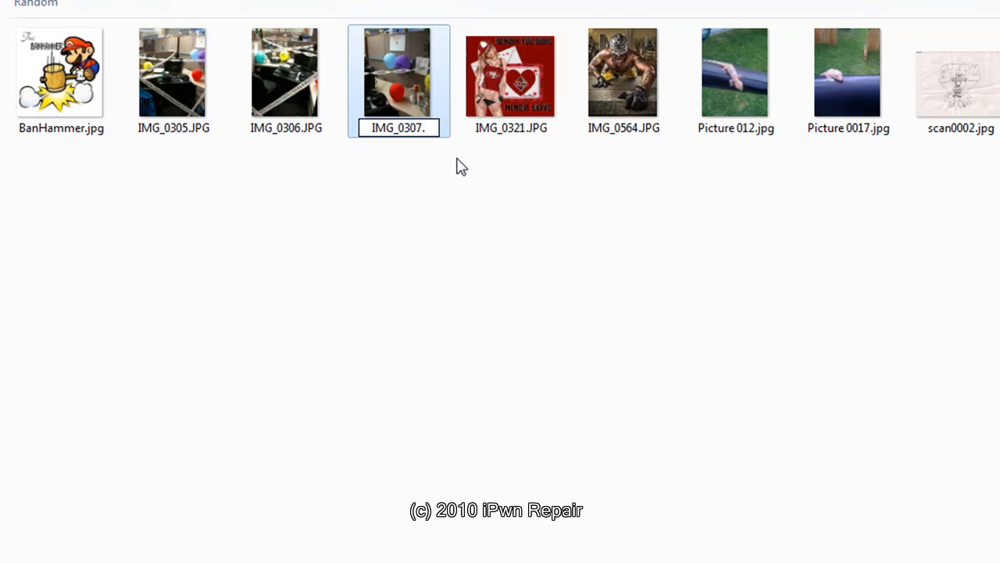
text(p)
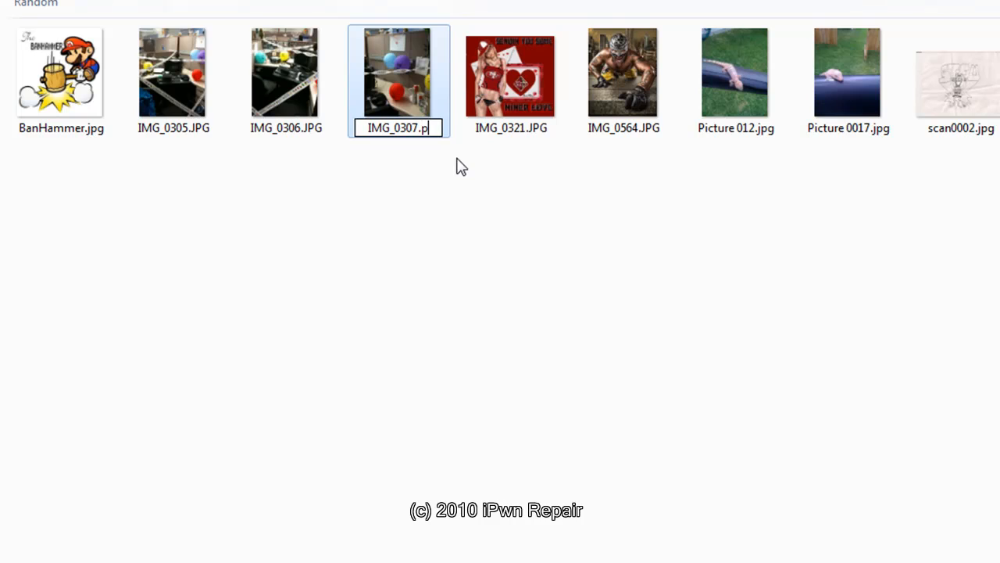
text(ng)
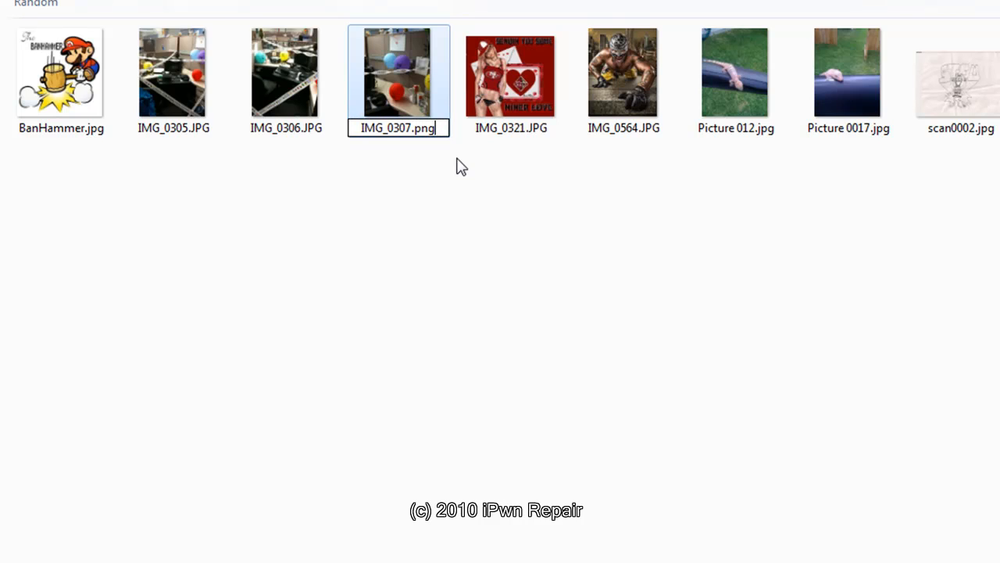
key(Return)
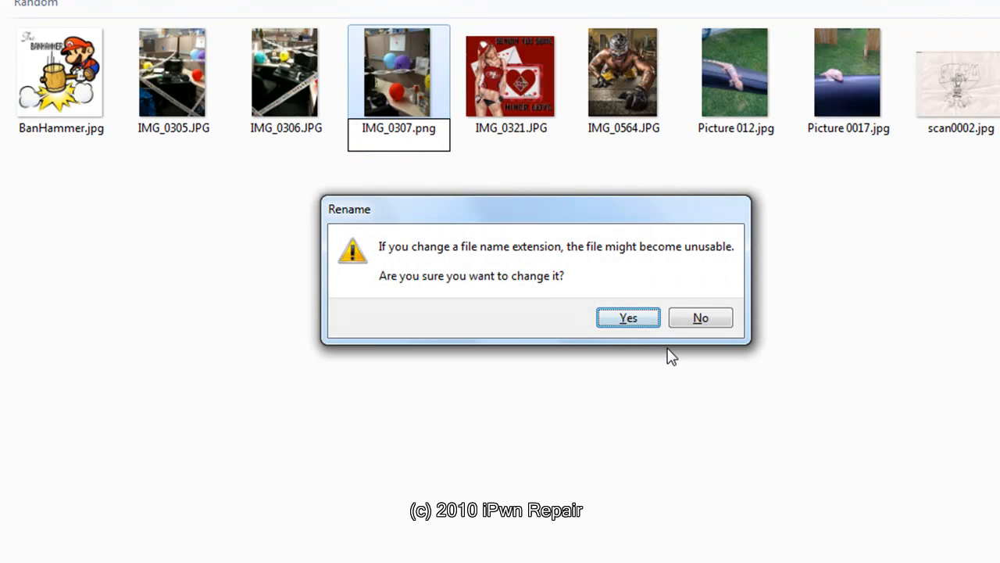
click(637, 322)
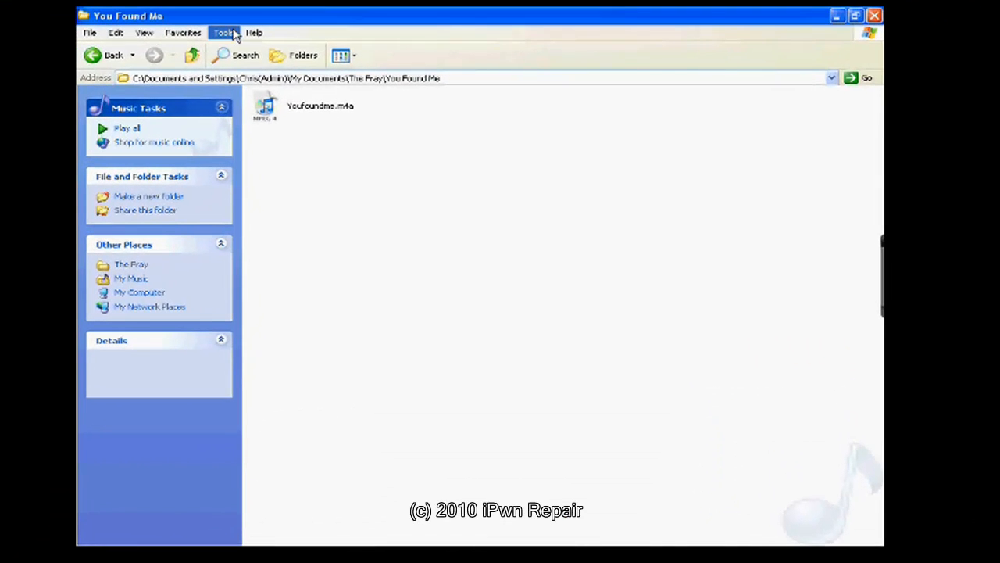
click(224, 33)
click(254, 88)
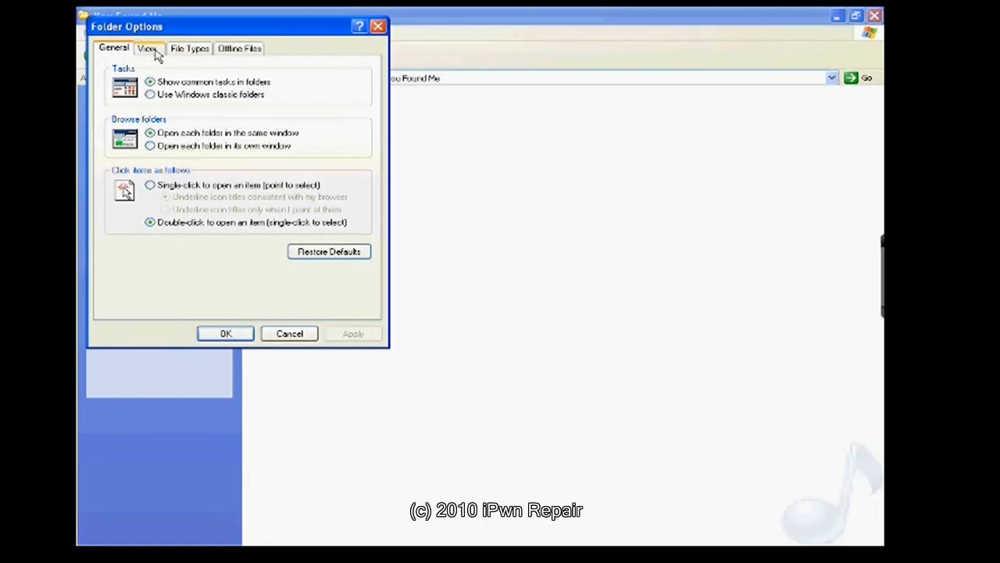
click(149, 49)
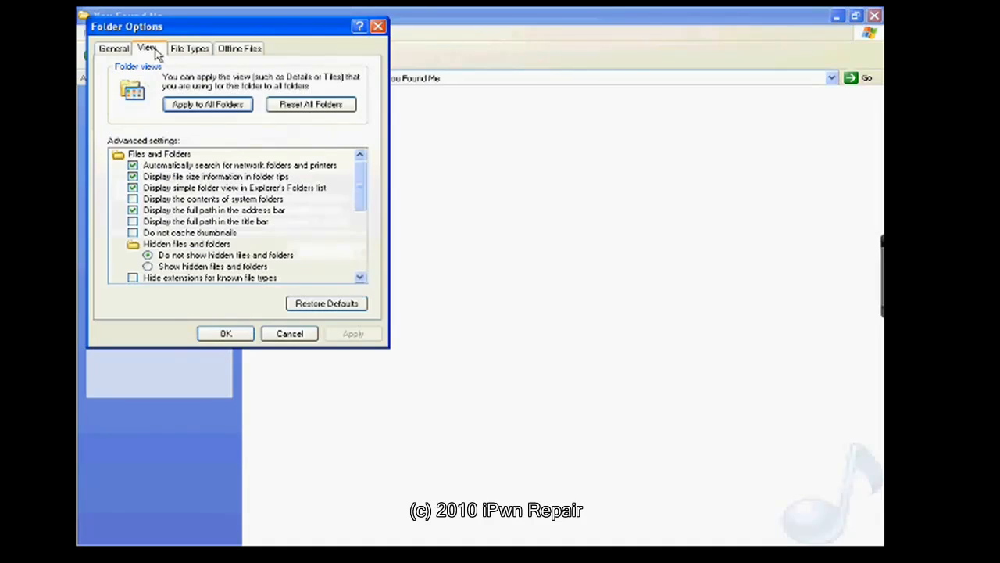
drag(361, 173, 364, 197)
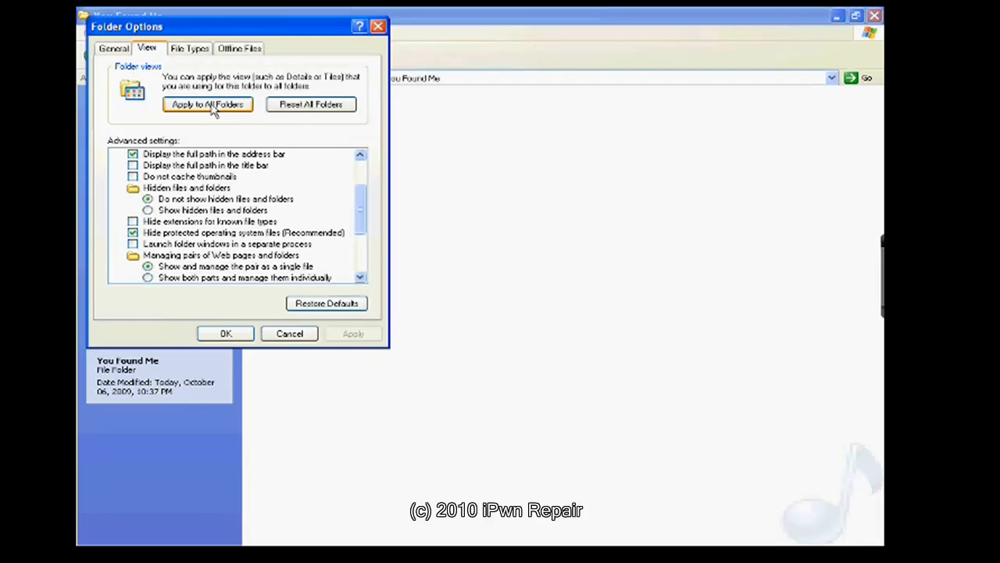
click(289, 333)
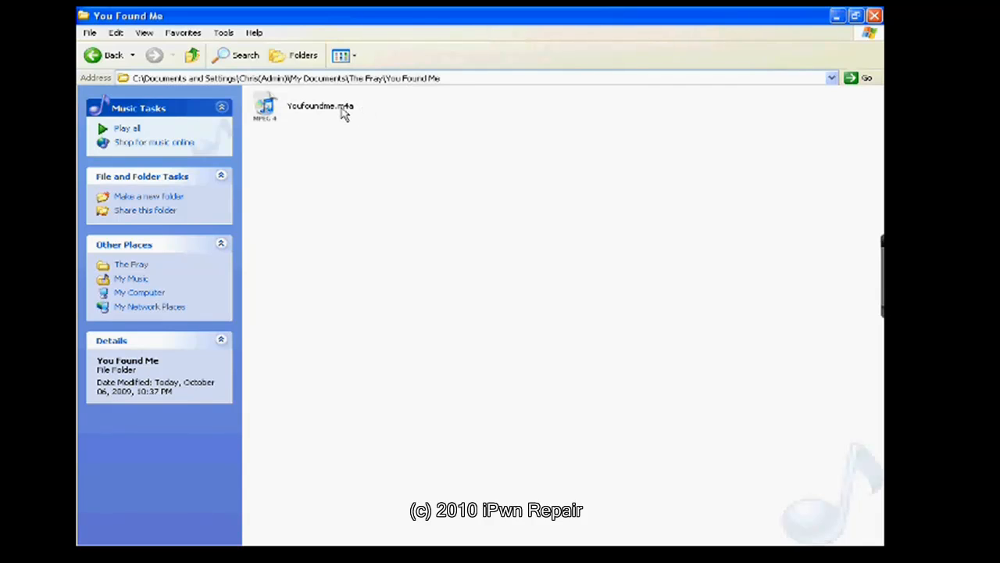
Change Youfoundme.m4a's extension to .m4r, triggering the extension-change warning
right_click(344, 113)
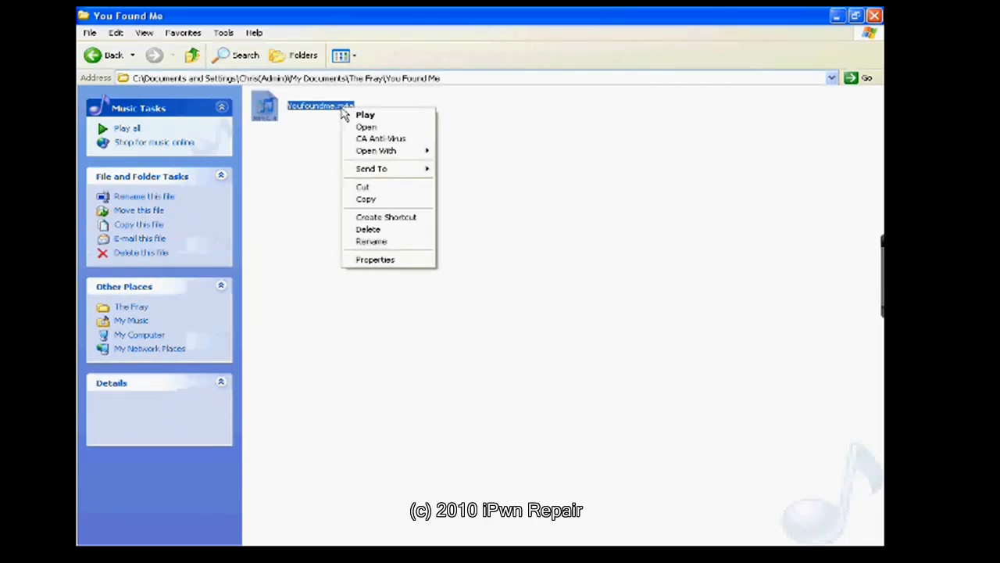
click(385, 244)
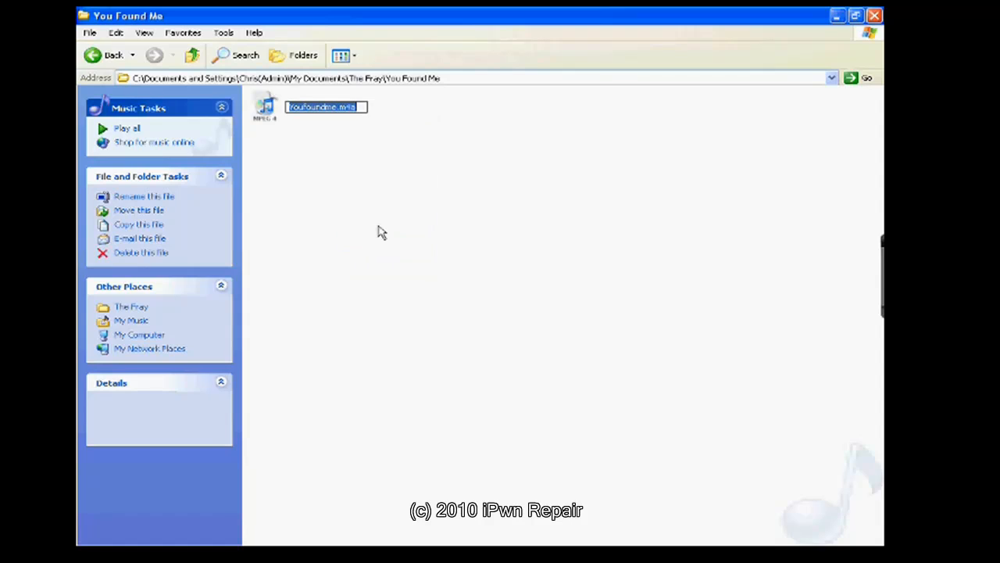
key(End)
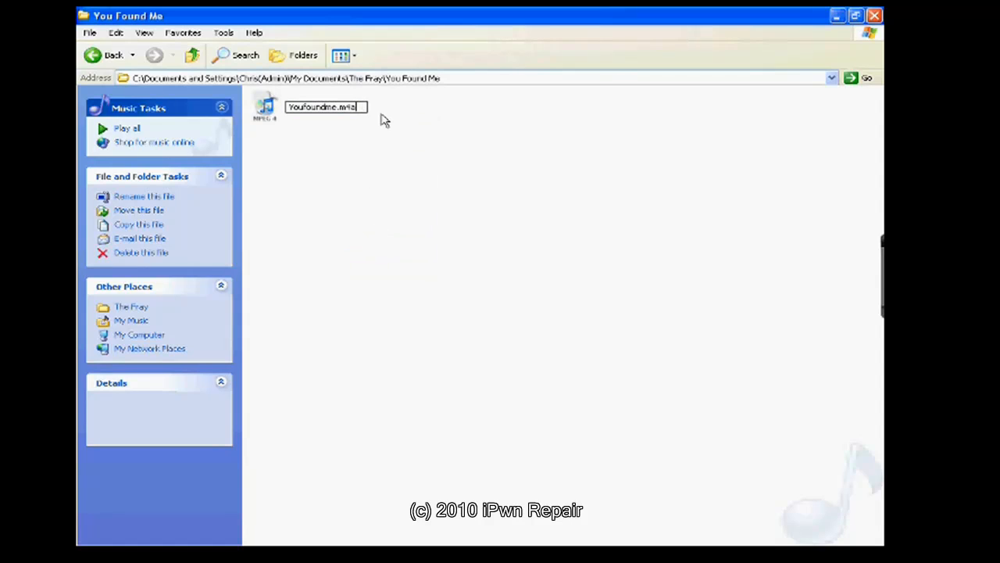
key(BackSpace)
text(r)
click(391, 199)
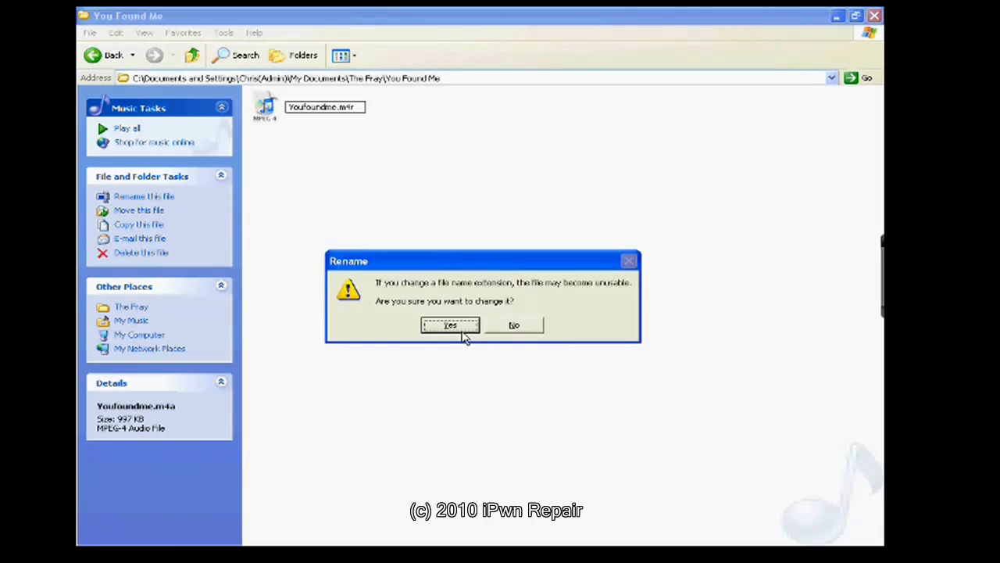